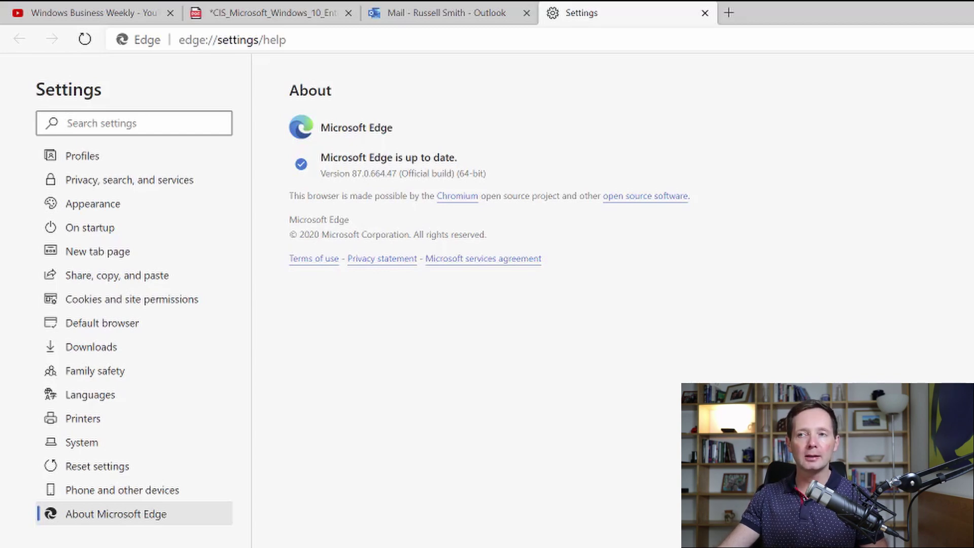
Close the browser's Settings page
click(705, 13)
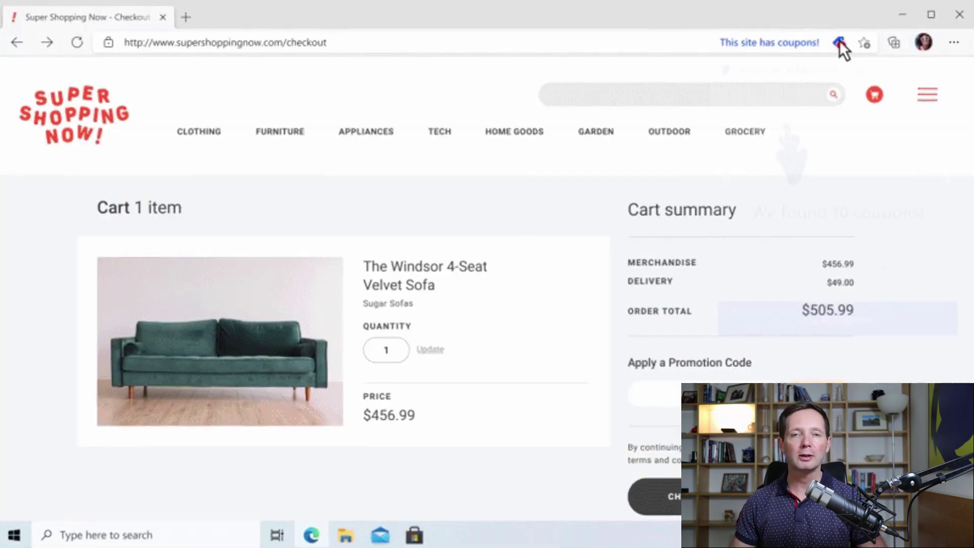
Show the coupons found for the Super Shopping Now checkout and try all of them on the cart
click(840, 41)
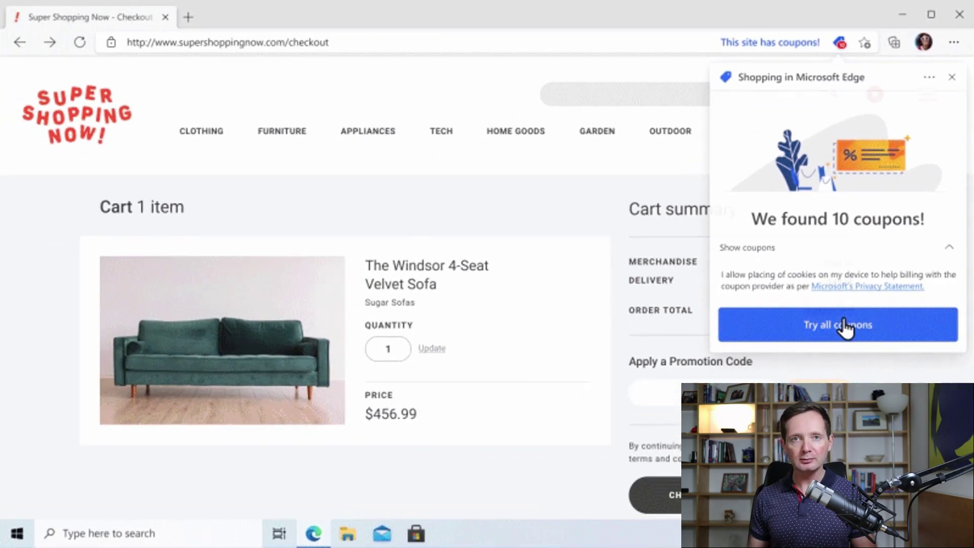
click(843, 324)
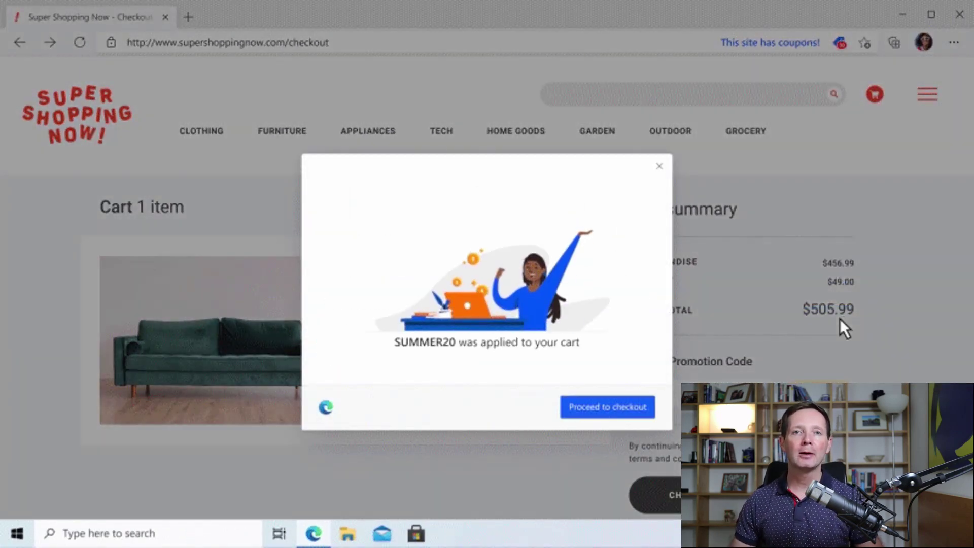
click(660, 167)
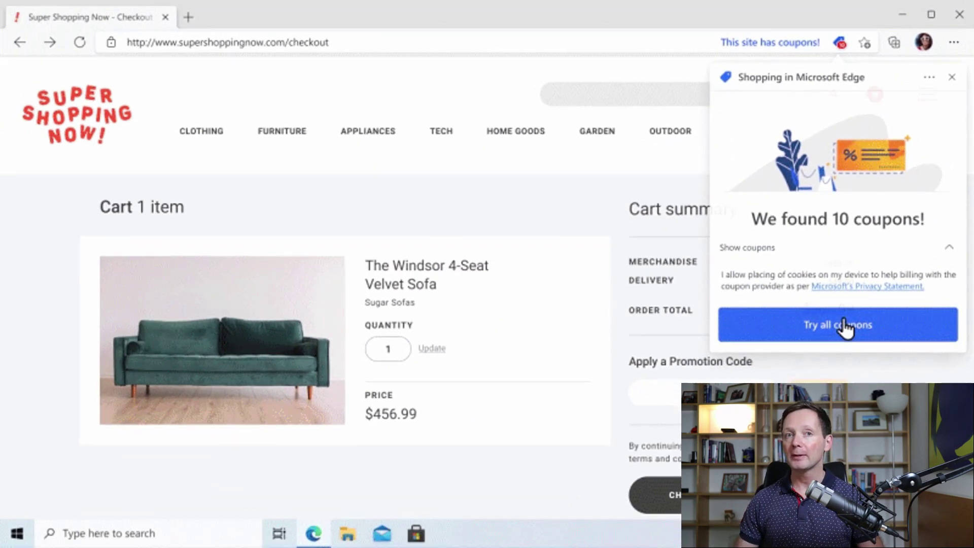
click(802, 426)
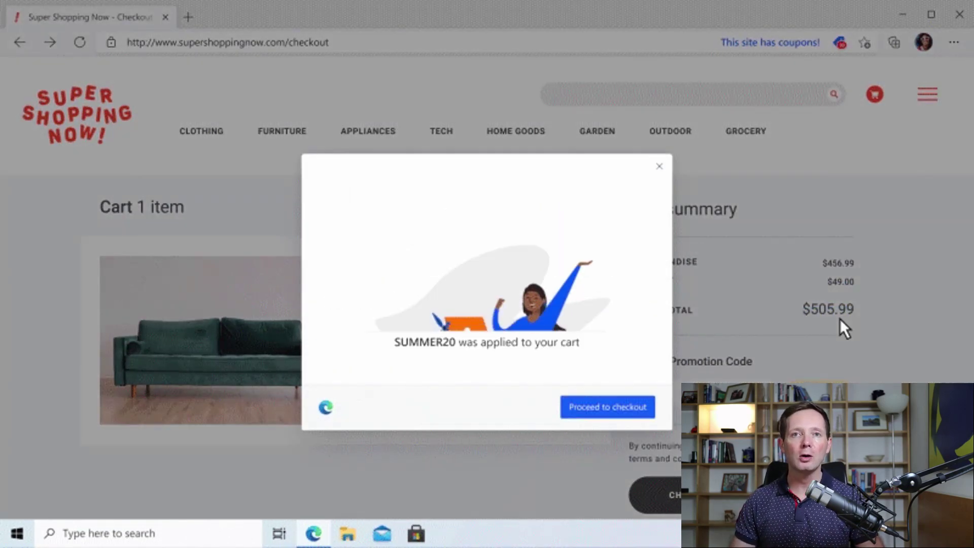
click(660, 167)
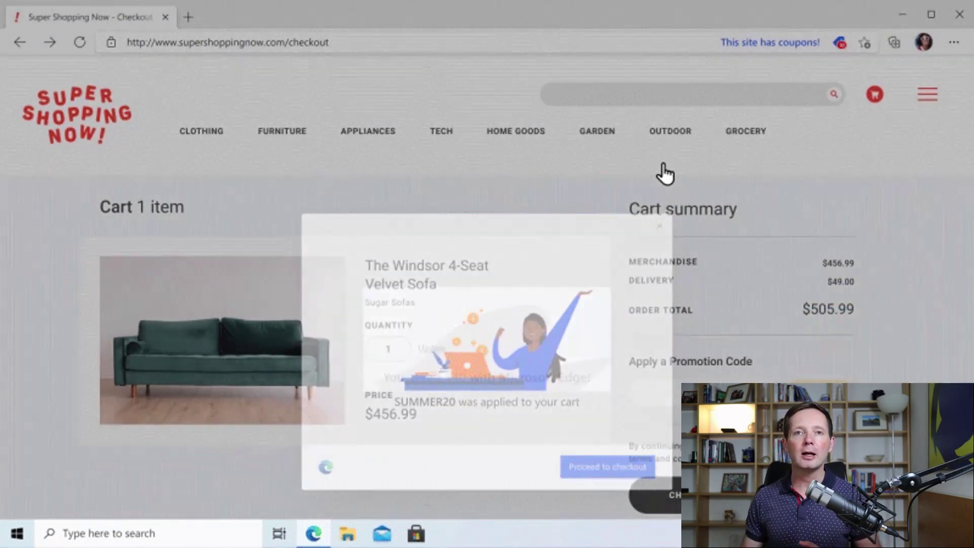
click(840, 42)
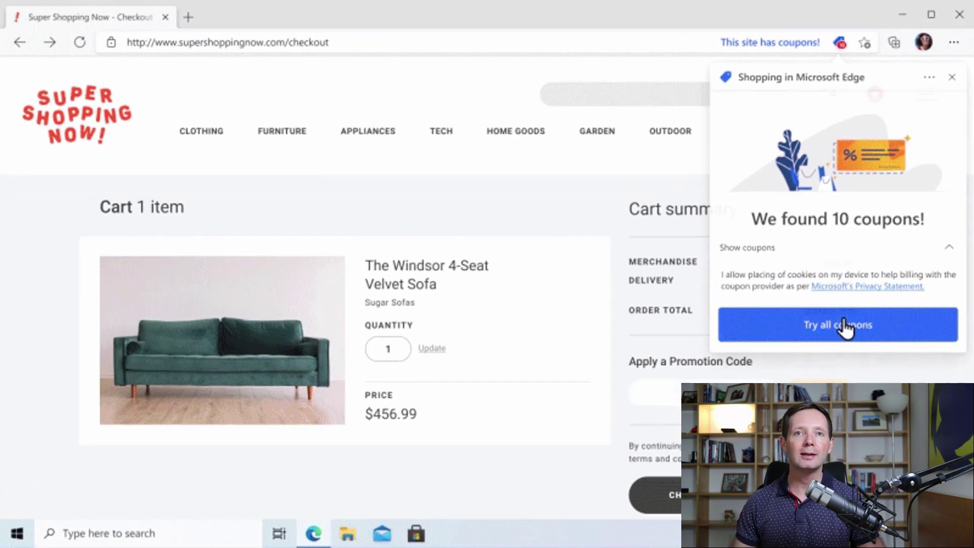
click(844, 325)
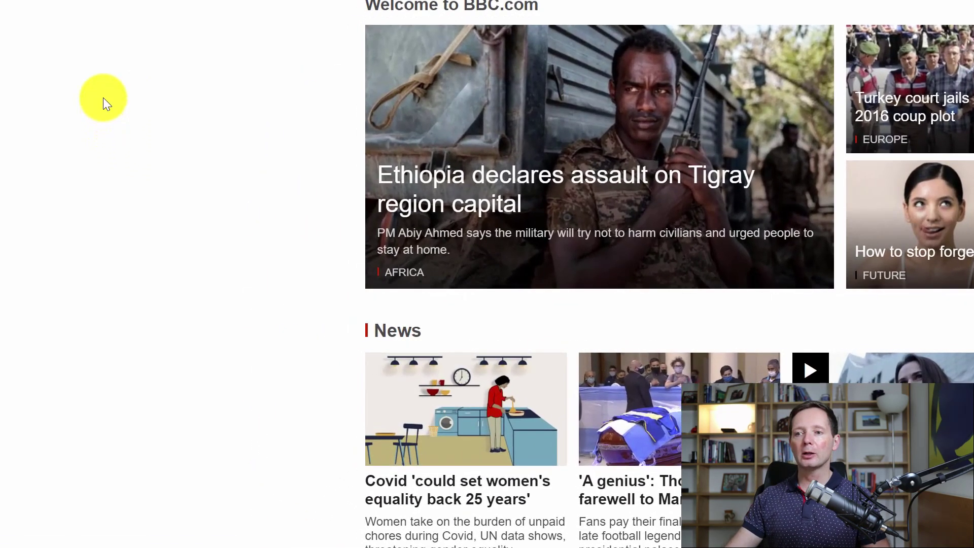
Check where the Web capture command is offered for the BBC homepage and in the browser's own commands
right_click(116, 214)
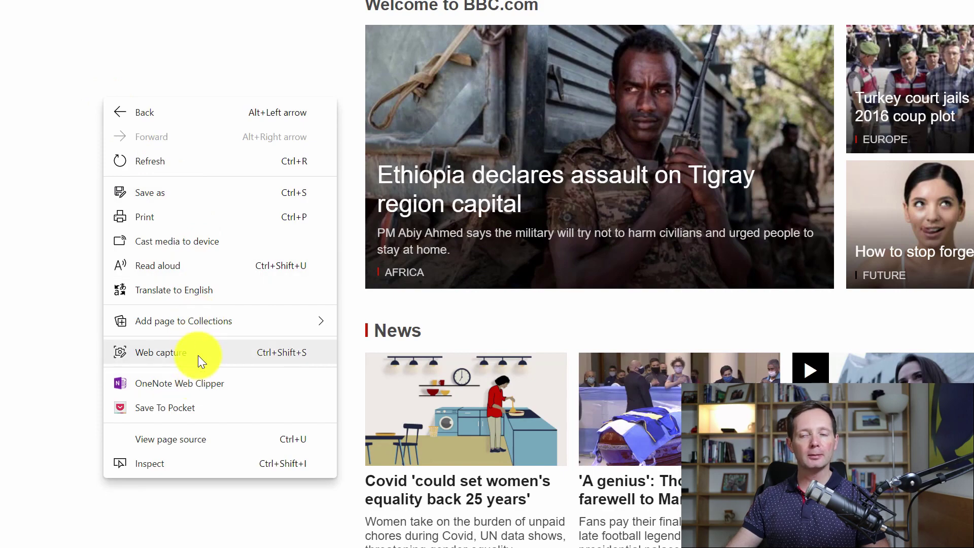
key(Escape)
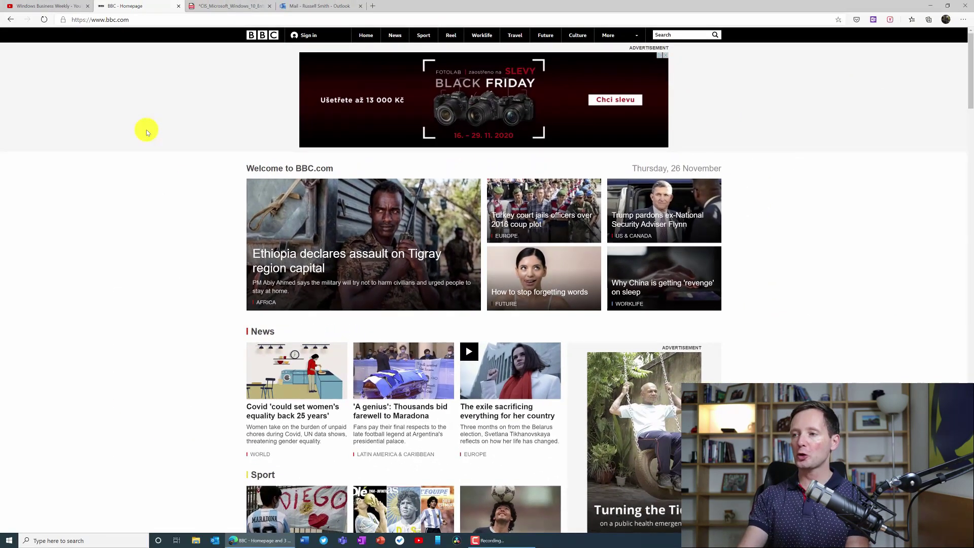
key(ctrl+shift+s)
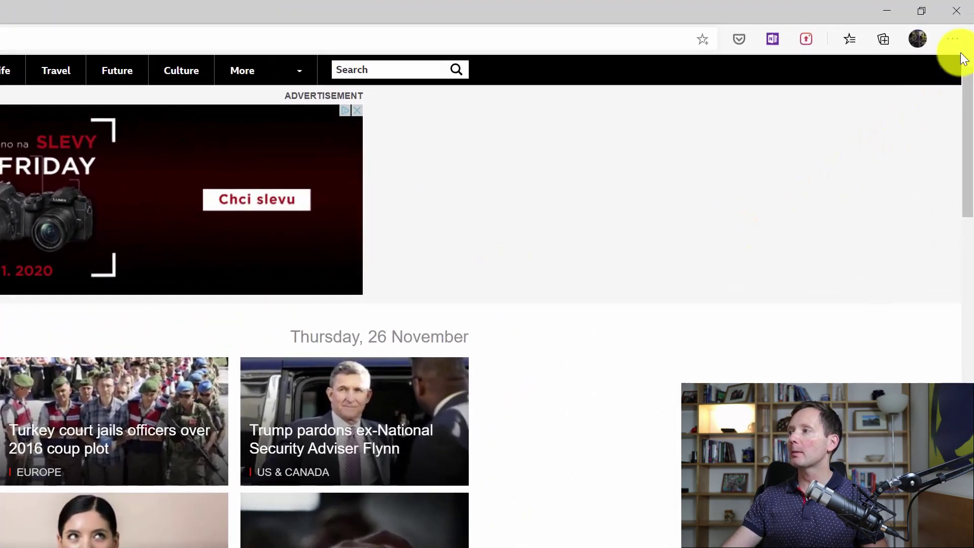
click(954, 40)
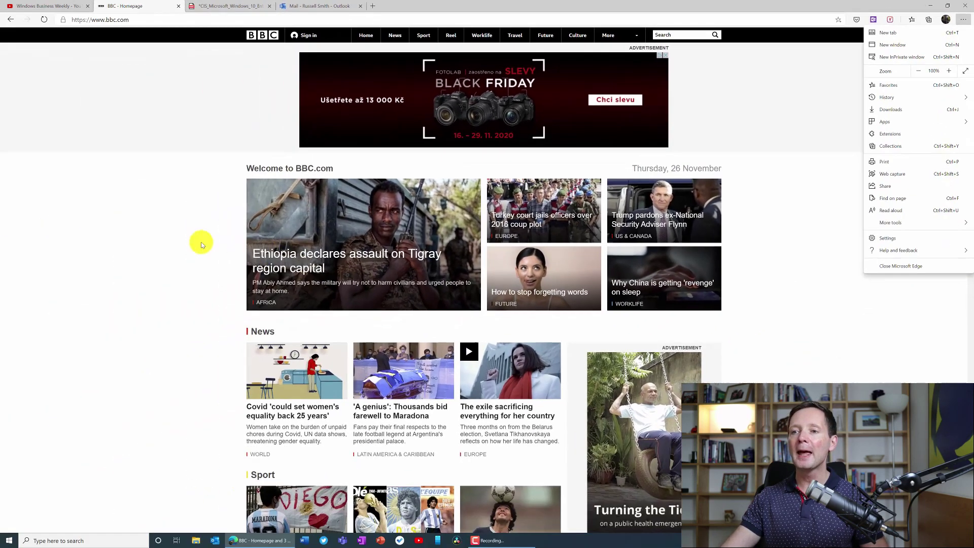
click(201, 245)
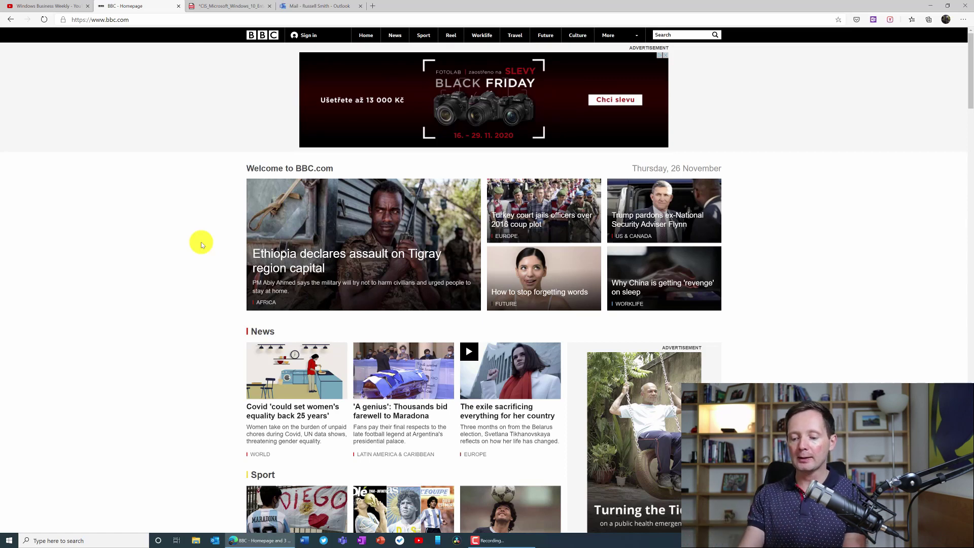
Start a web capture and select the BBC homepage area from its header down past the Editor's Picks section
key(ctrl+shift+s)
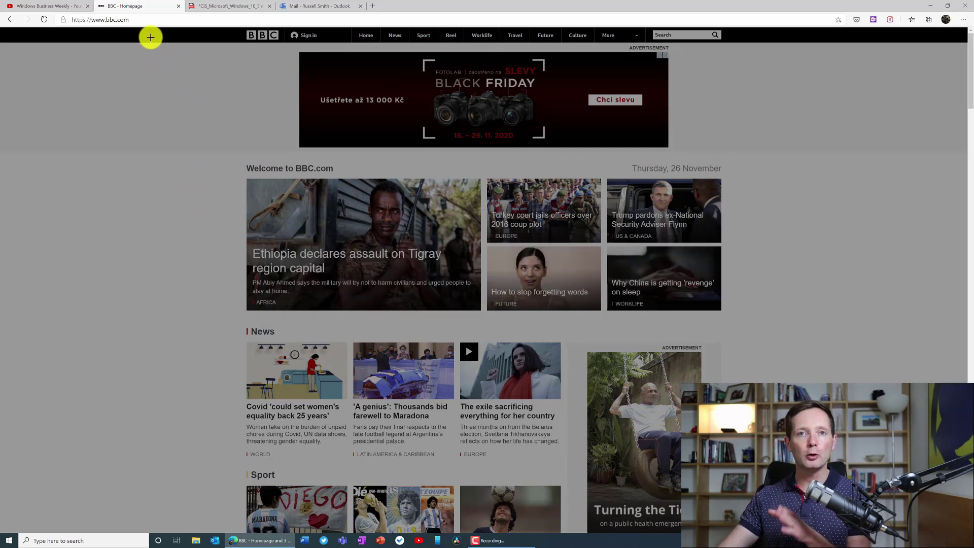
drag(151, 37, 623, 288)
drag(695, 343, 783, 516)
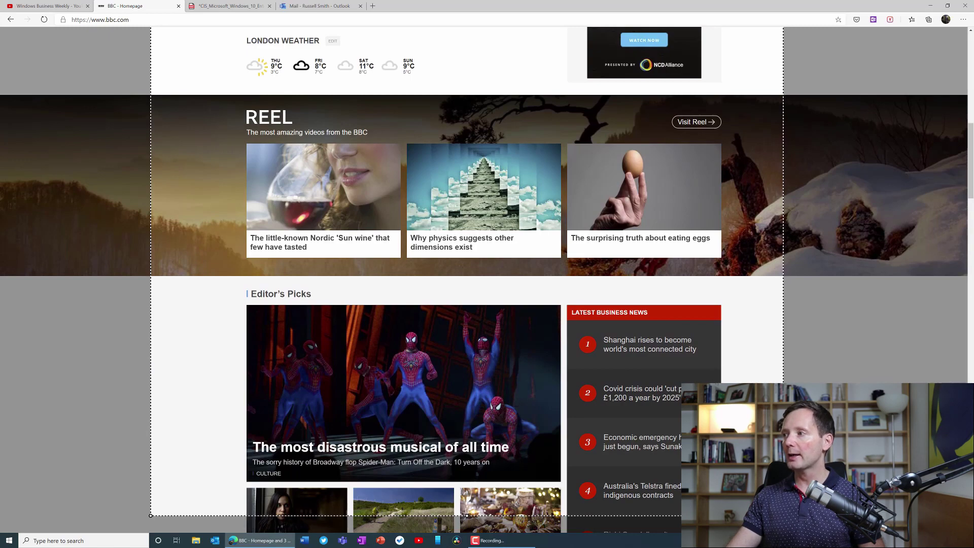
drag(783, 516, 805, 510)
drag(820, 371, 811, 444)
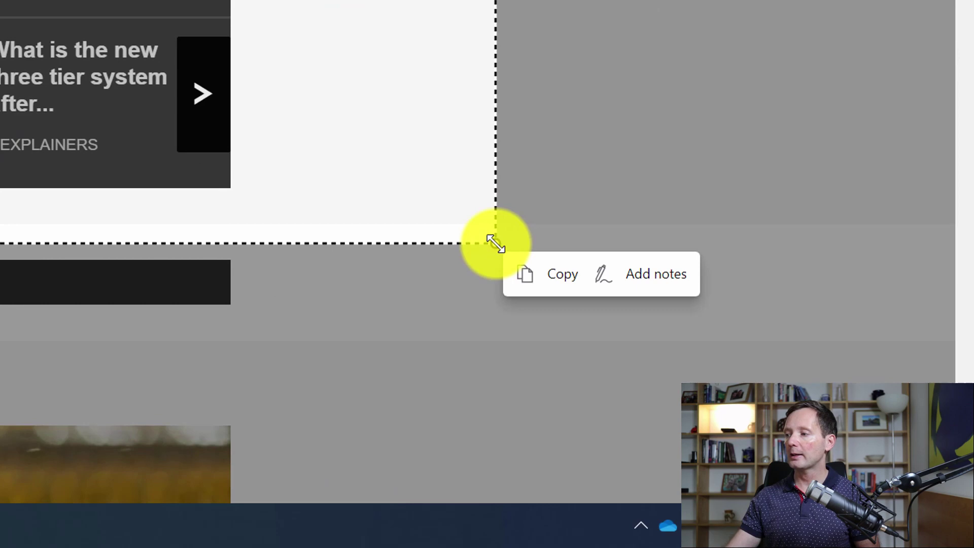
Draw a freehand blue squiggle beside the lead story in the capture's notes and view the pen's colour and thickness options
click(619, 274)
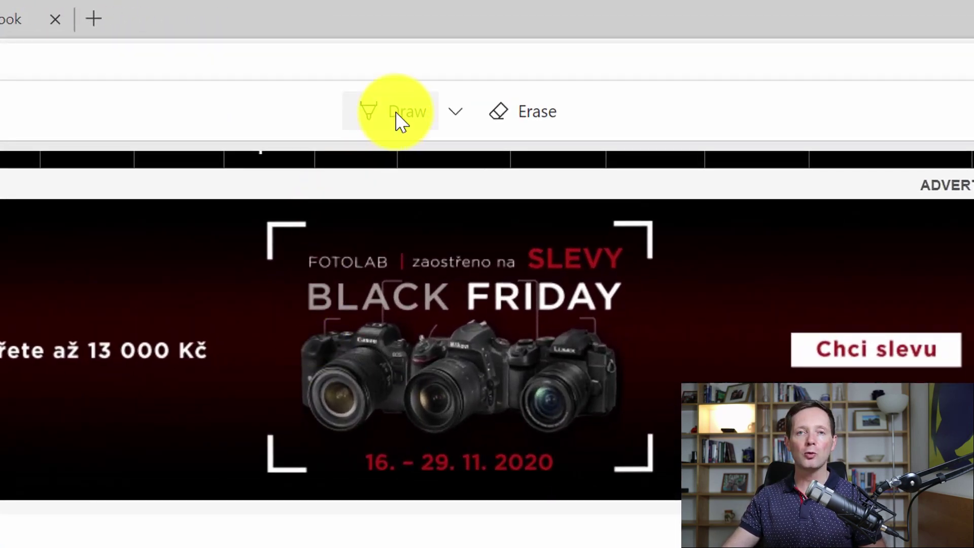
click(397, 117)
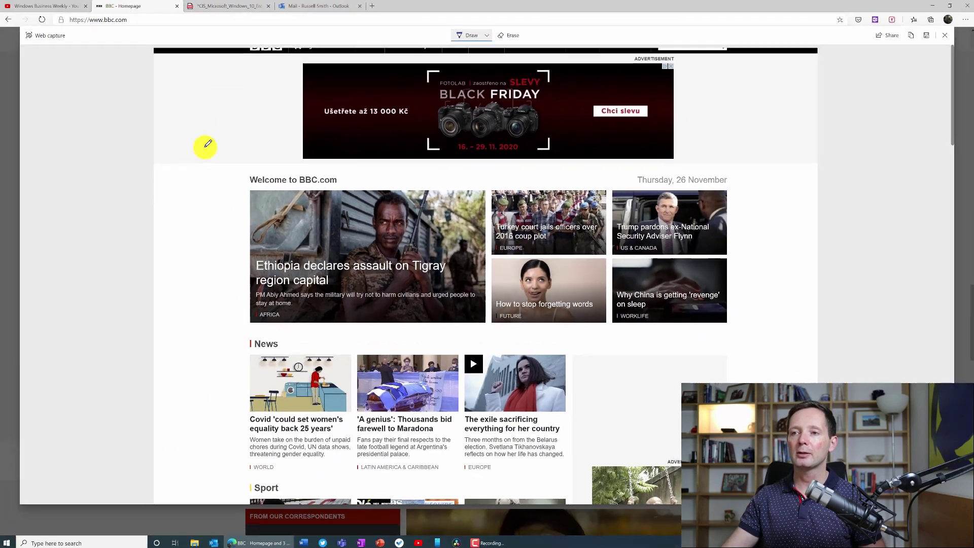
mouse_move(207, 146)
mouse_down()
mouse_move(206, 241)
mouse_move(233, 174)
mouse_up()
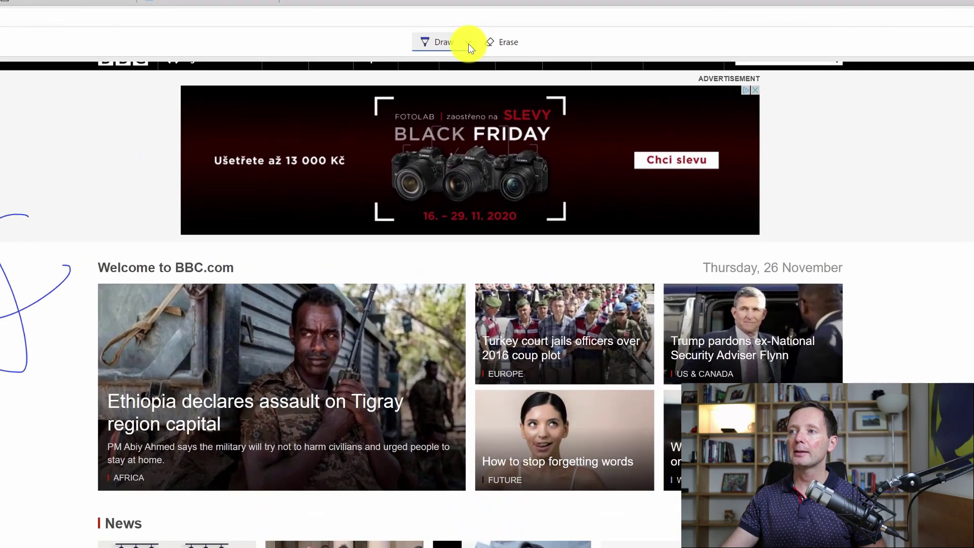
click(486, 36)
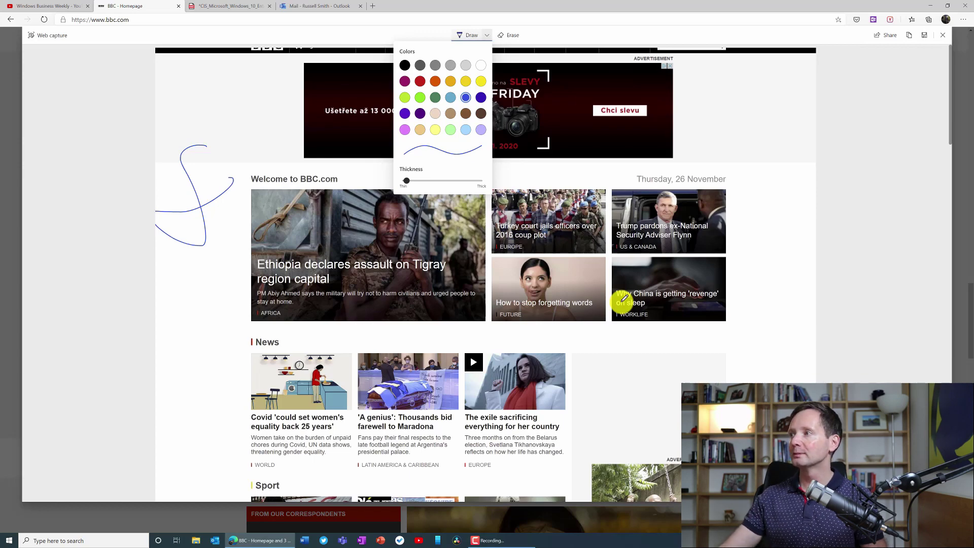
click(857, 226)
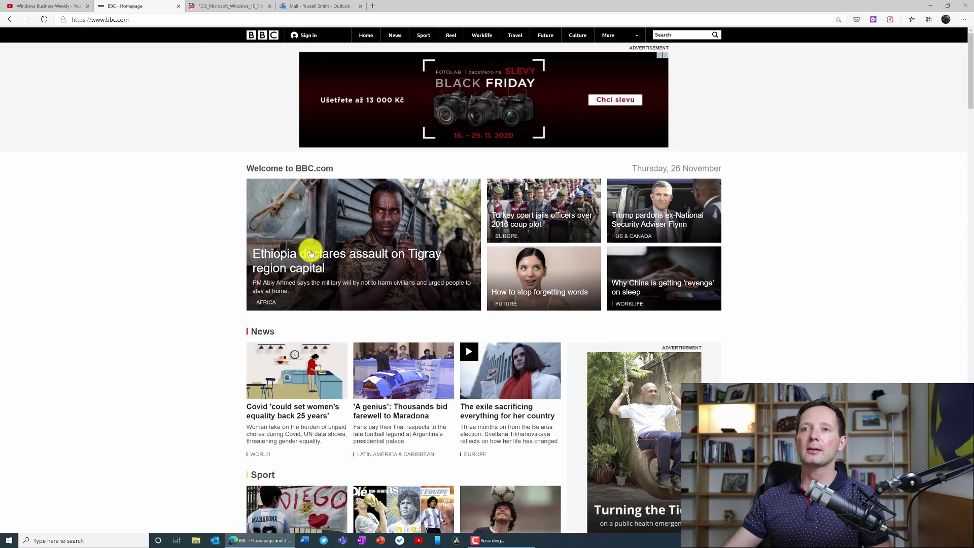
Copy the web address of the Windows Business Weekly YouTube channel
click(50, 6)
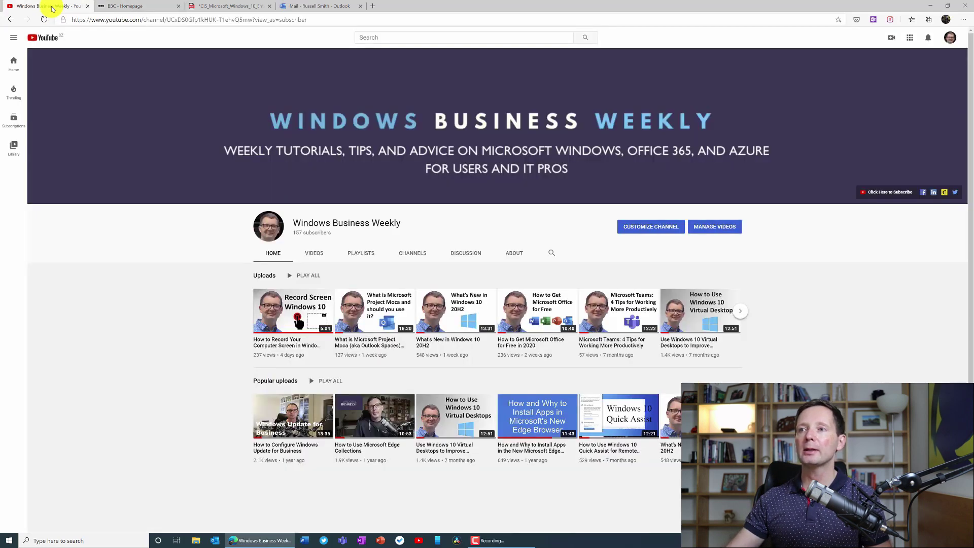
click(337, 20)
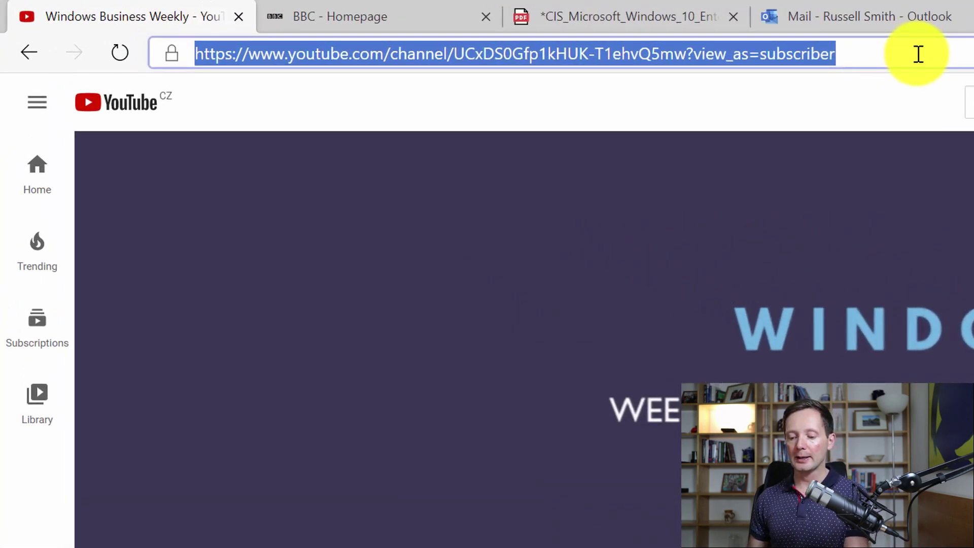
key(ctrl+c)
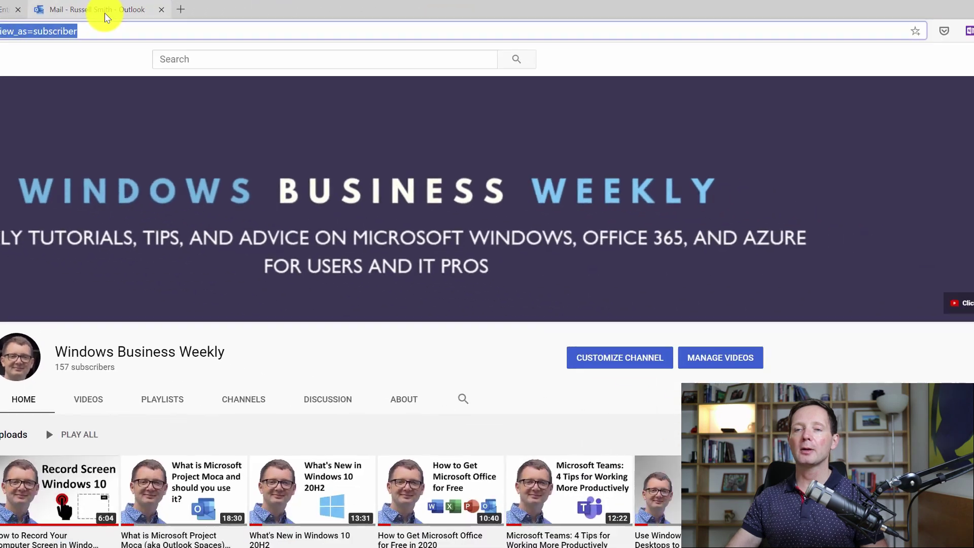
Paste the channel address into the Outlook draft's body as a titled link, and again on a new line as a plain URL
click(876, 16)
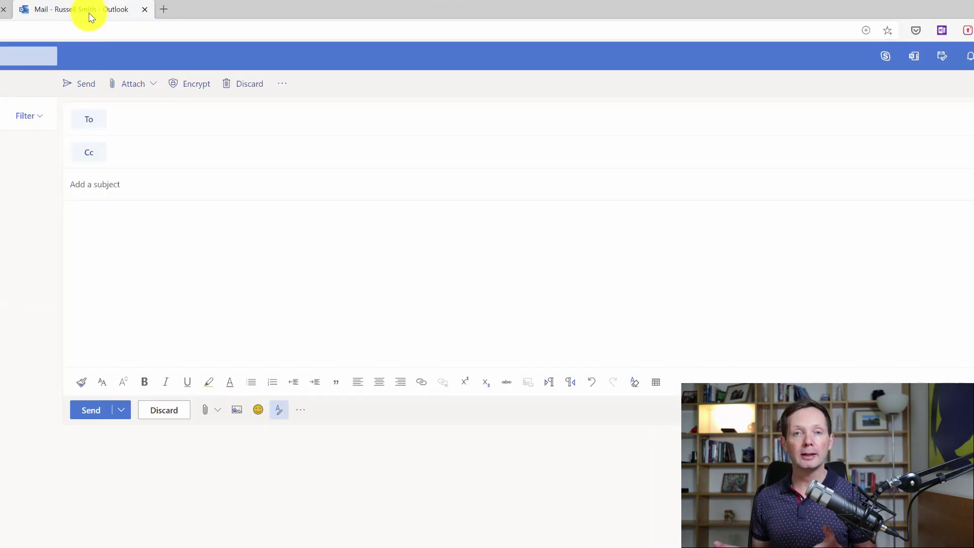
click(125, 238)
key(ctrl+v)
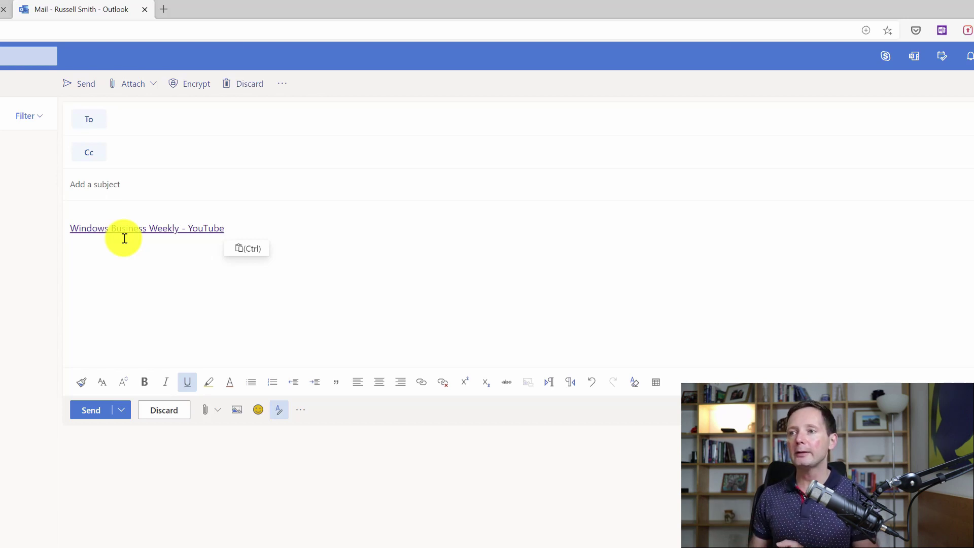
key(Return)
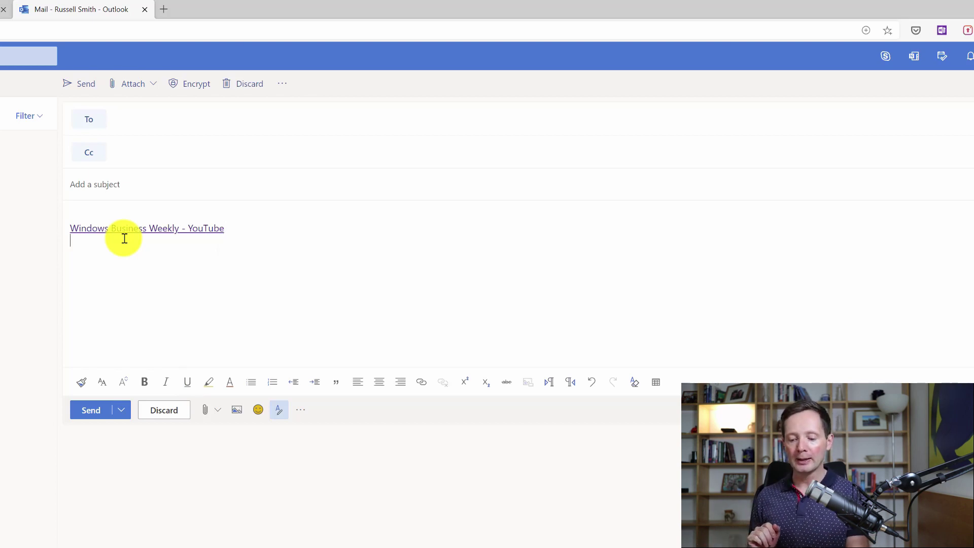
key(ctrl+shift+v)
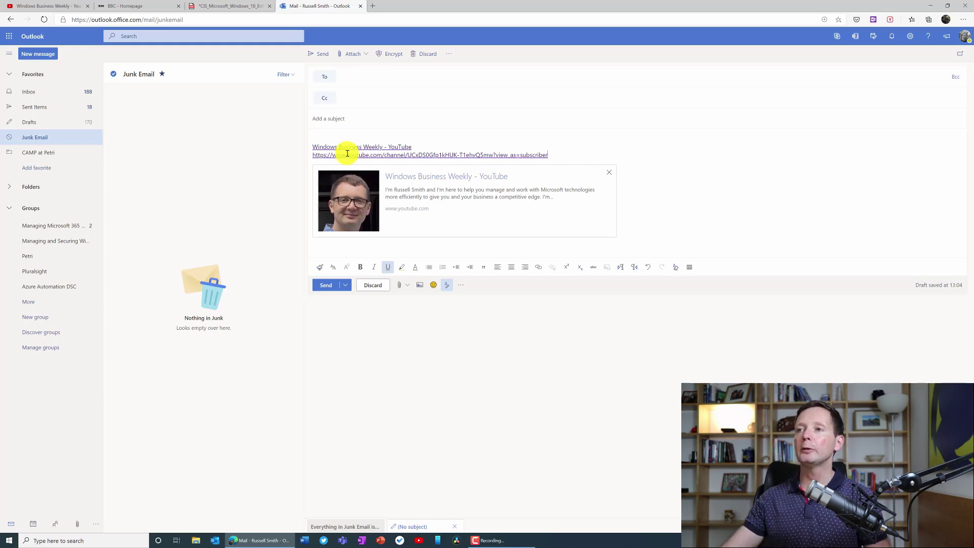
Open a new tab and switch to the work profile
click(373, 8)
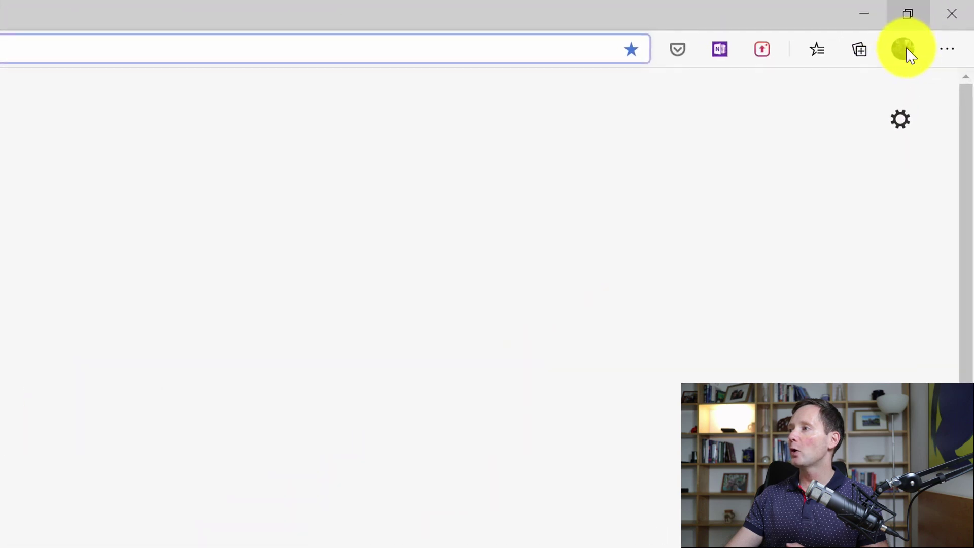
click(908, 51)
click(827, 238)
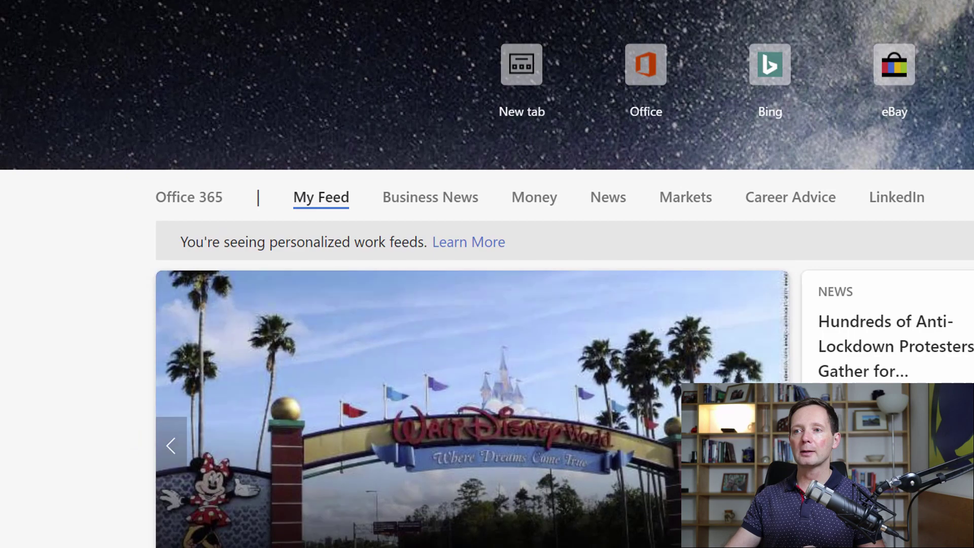
Compare the Office 365 content with the My Feed news on the work profile's new tab page
click(213, 207)
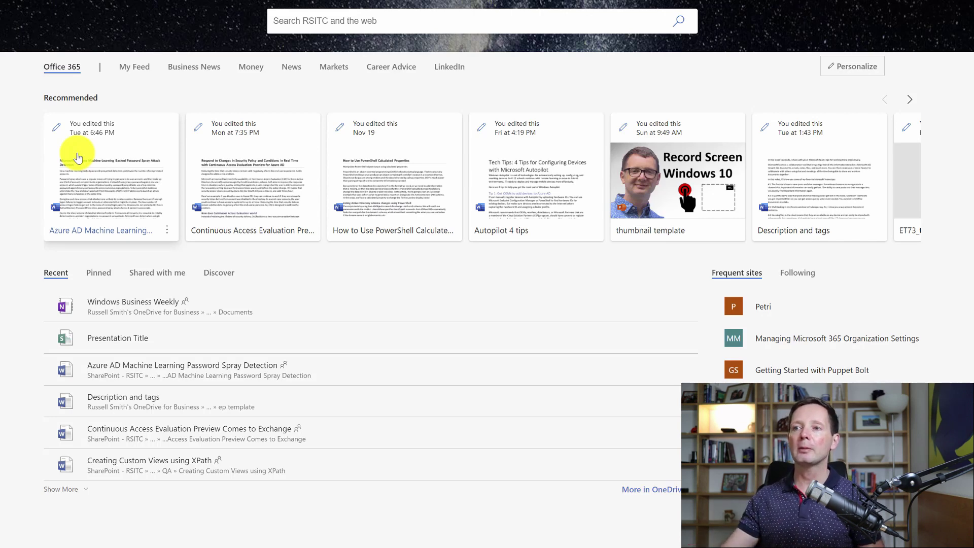
click(136, 68)
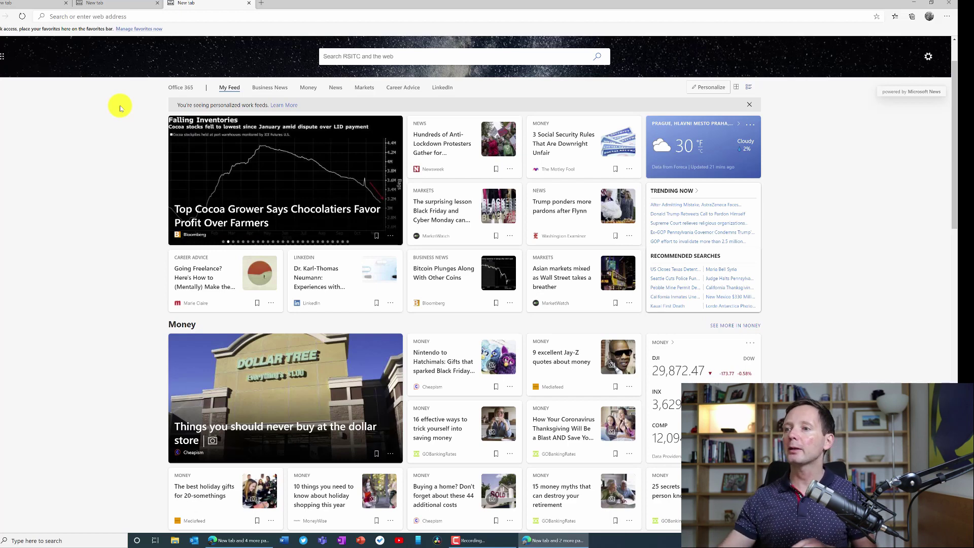
click(721, 87)
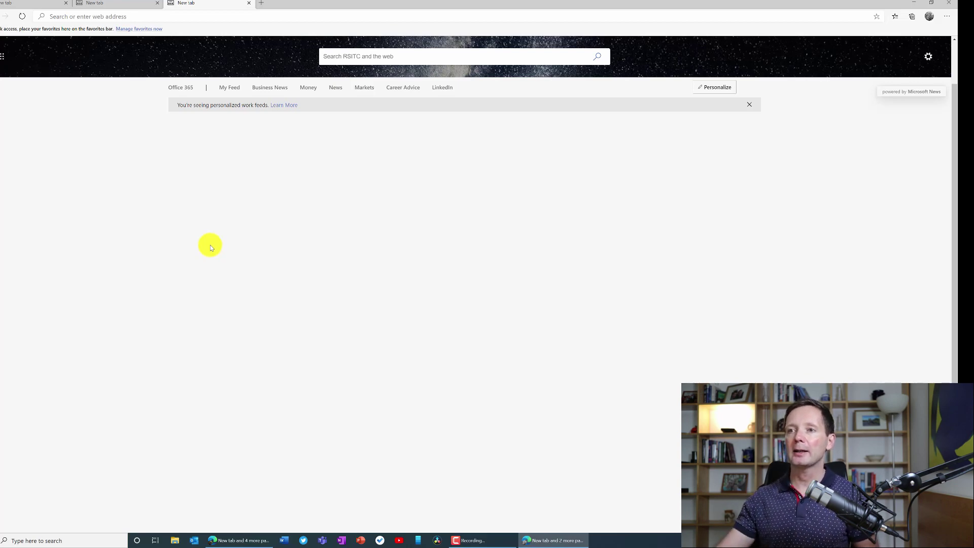
click(182, 91)
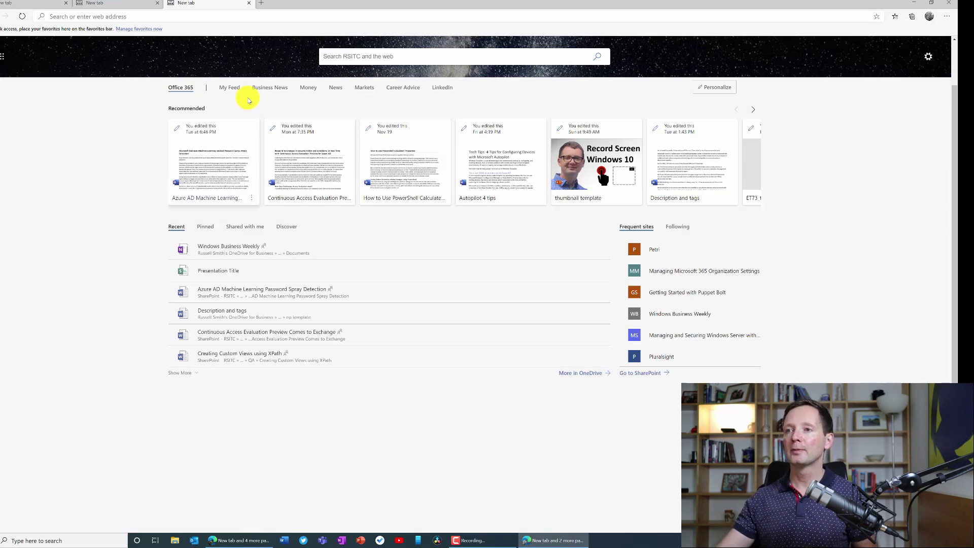
click(230, 88)
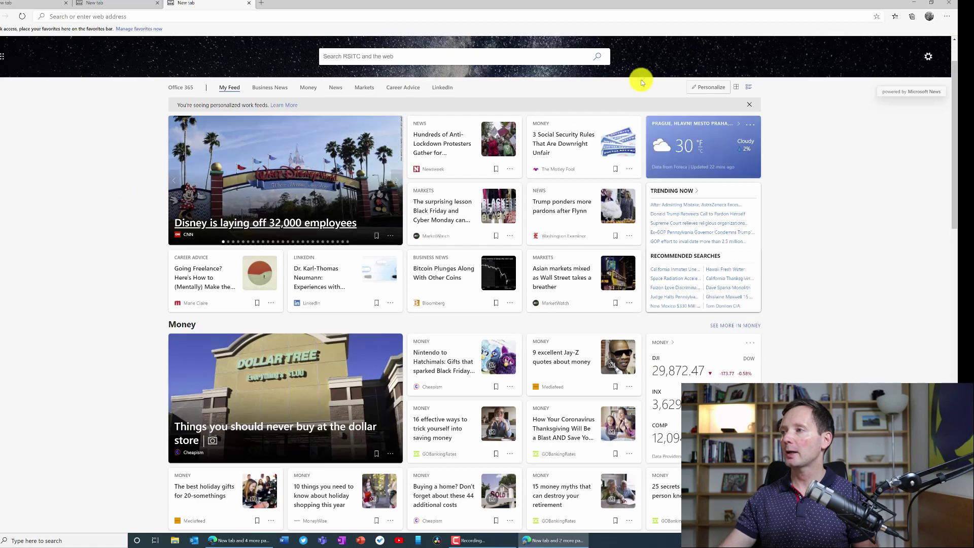
View the interest options for personalizing the work profile's feed, and close the work profile window and the leftover new tab
click(718, 87)
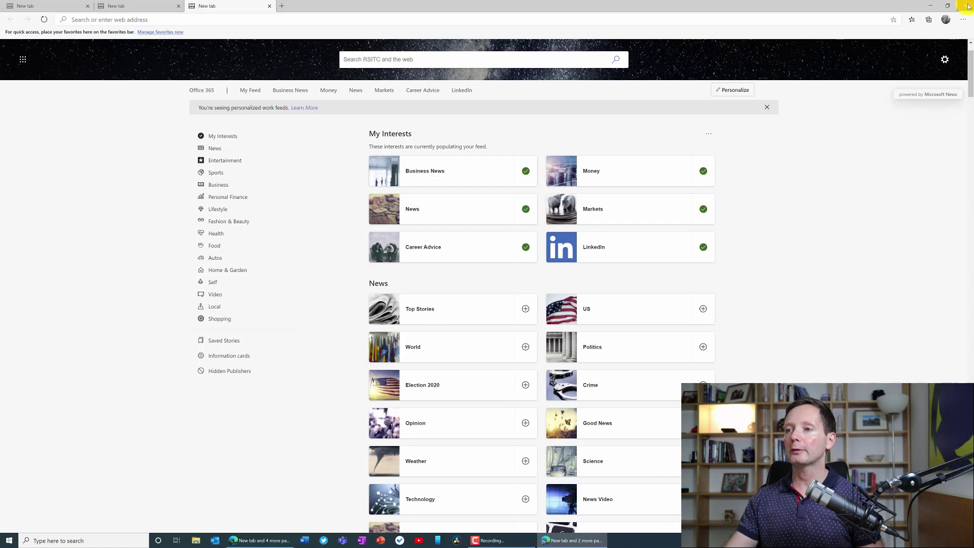
key(alt+F4)
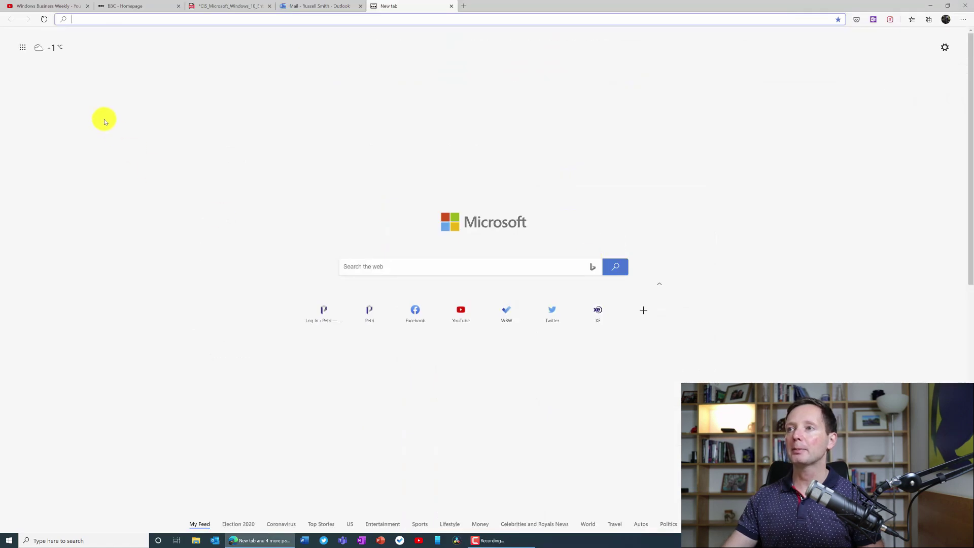
click(452, 6)
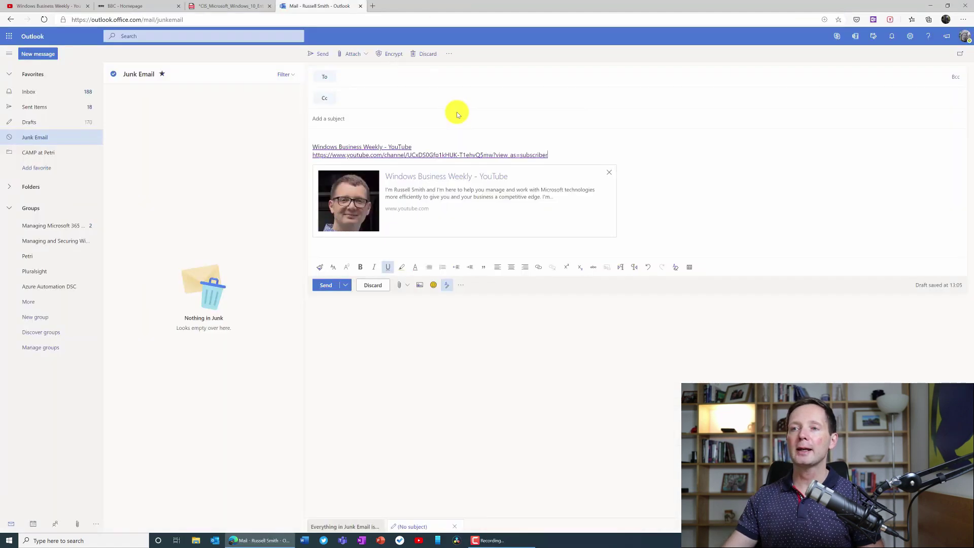
Switch to the CIS Windows 10 benchmark PDF and jump from its table of contents to recommendation 1.1.1, 'Enforce password history'
click(225, 6)
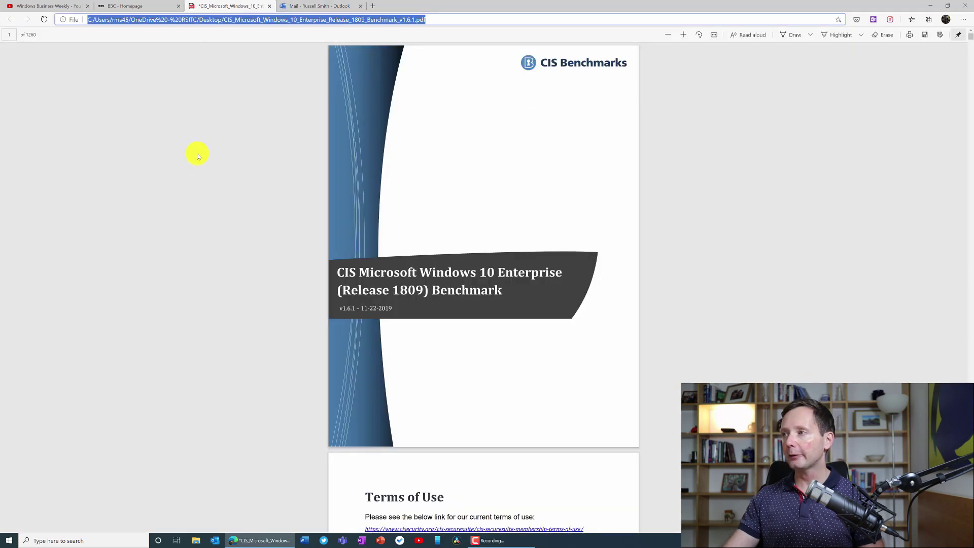
scroll(729, 197, down, 10)
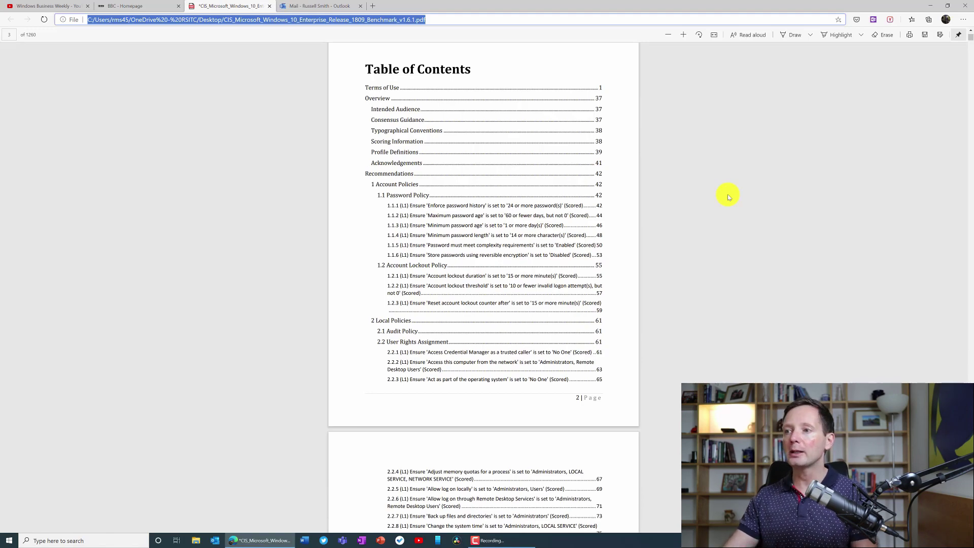
click(553, 211)
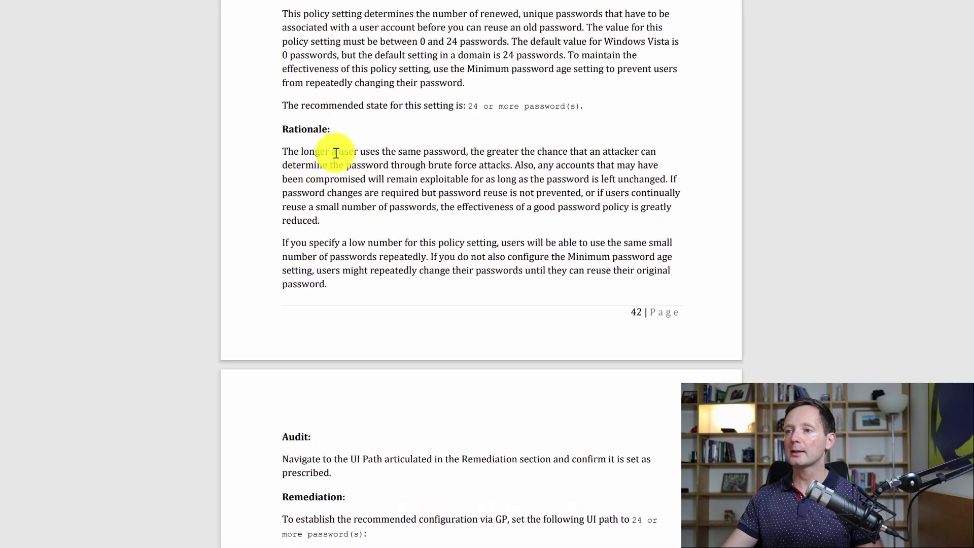
Highlight the Rationale heading and its first paragraph on page 42 of the PDF in yellow
drag(282, 129, 707, 192)
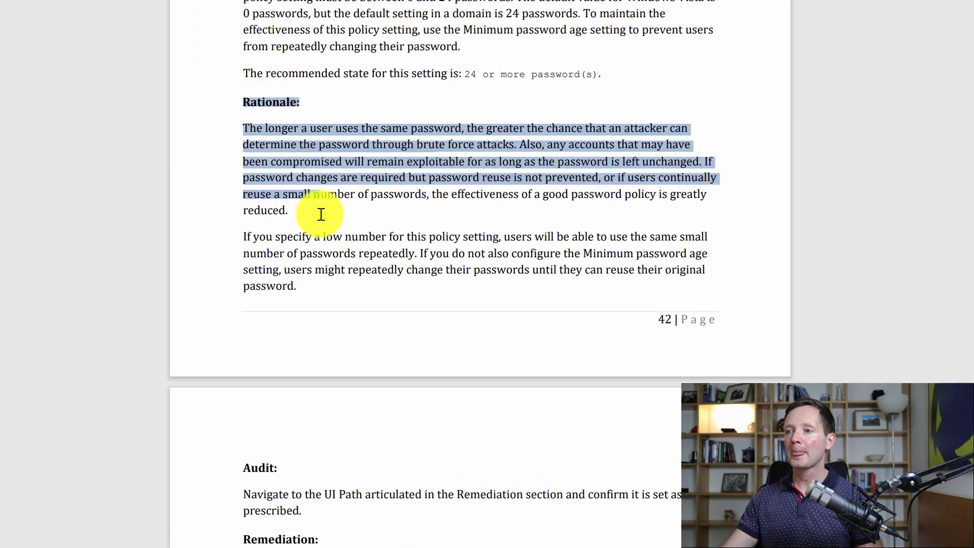
right_click(567, 154)
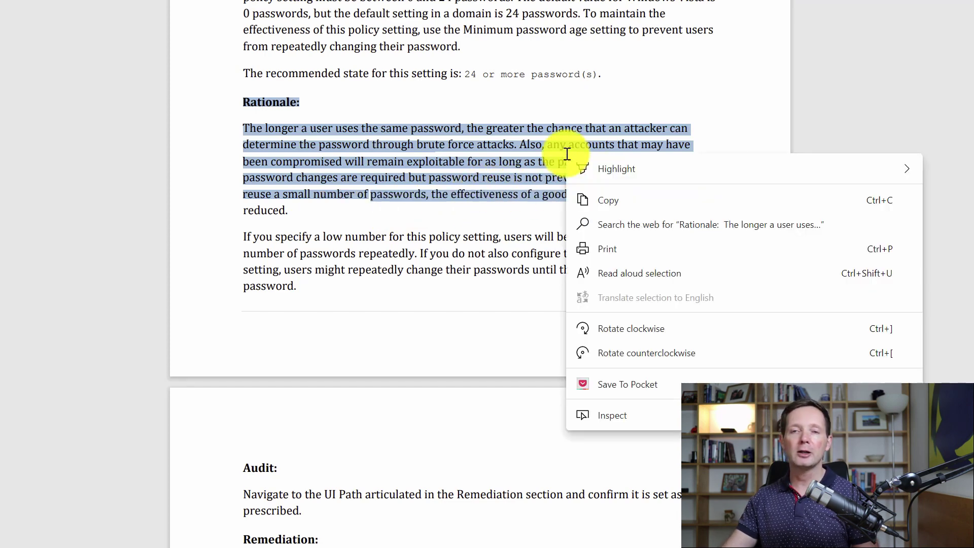
mouse_move(648, 176)
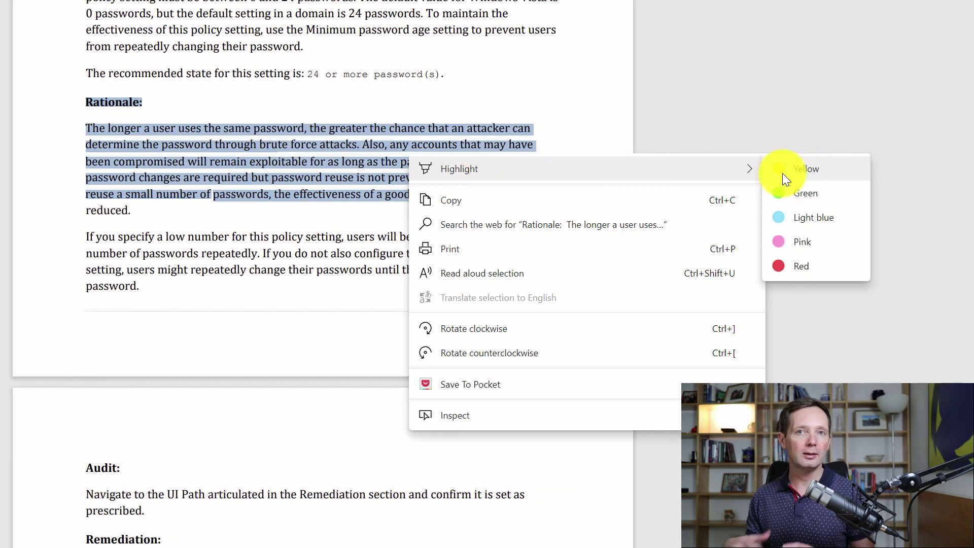
click(845, 172)
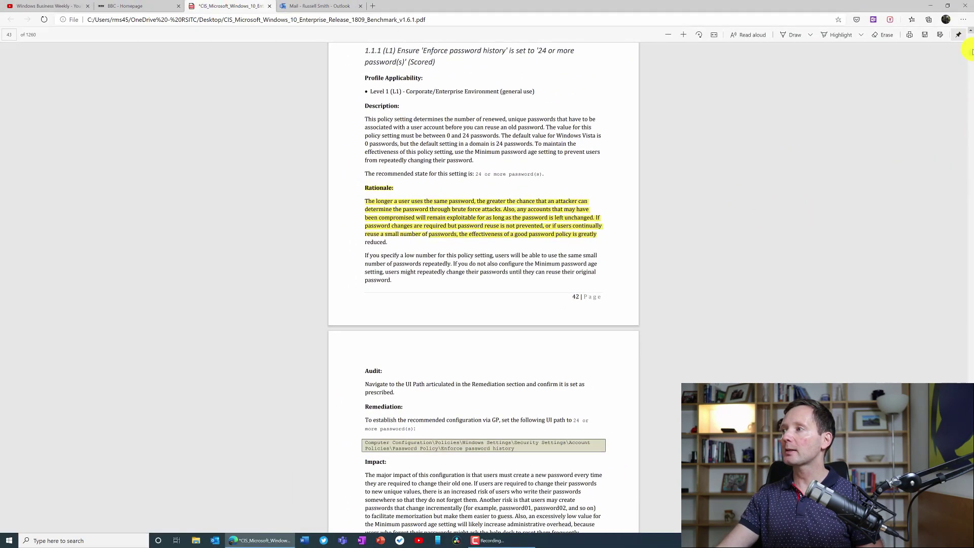
Return to the PDF's table of contents and jump to recommendation 2.2.7, 'Back up files and directories'
drag(970, 51, 969, 32)
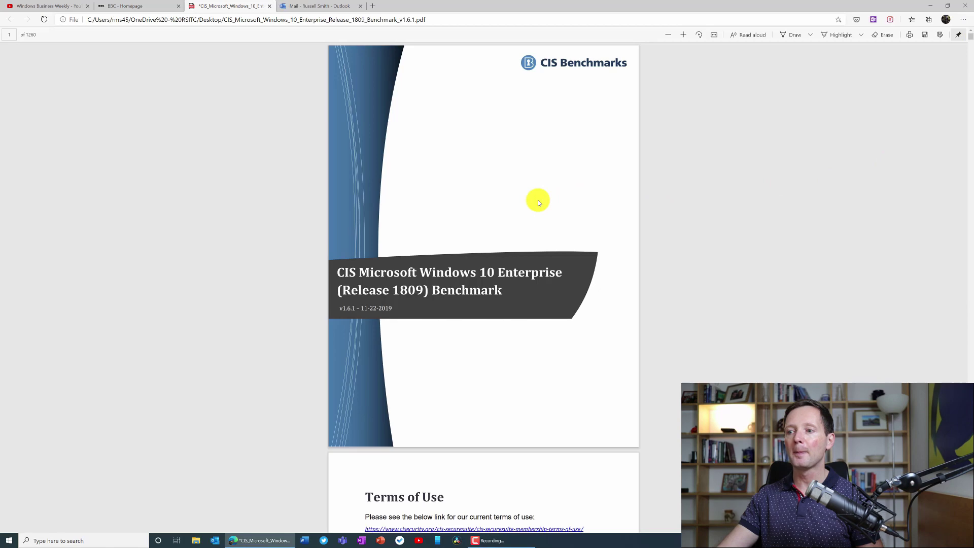
scroll(537, 200, down, 20)
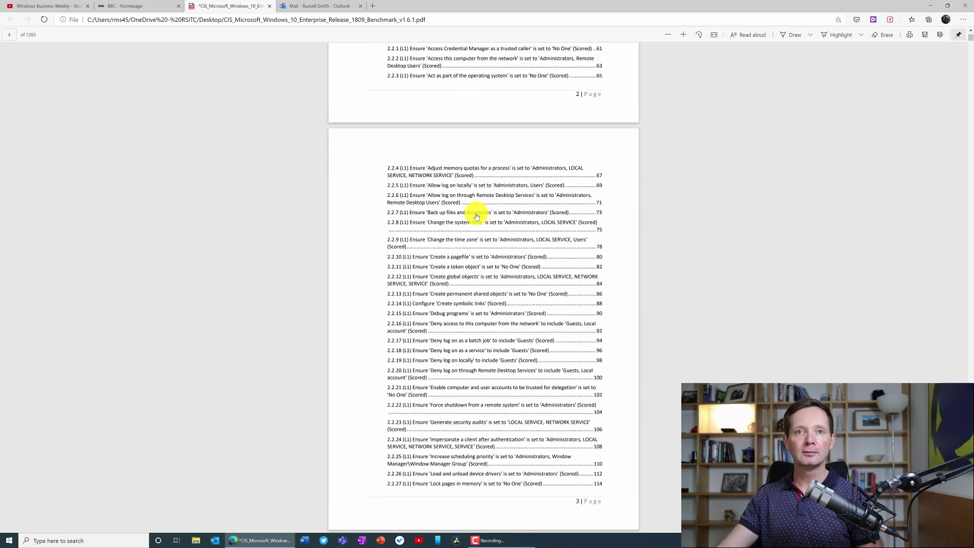
click(477, 217)
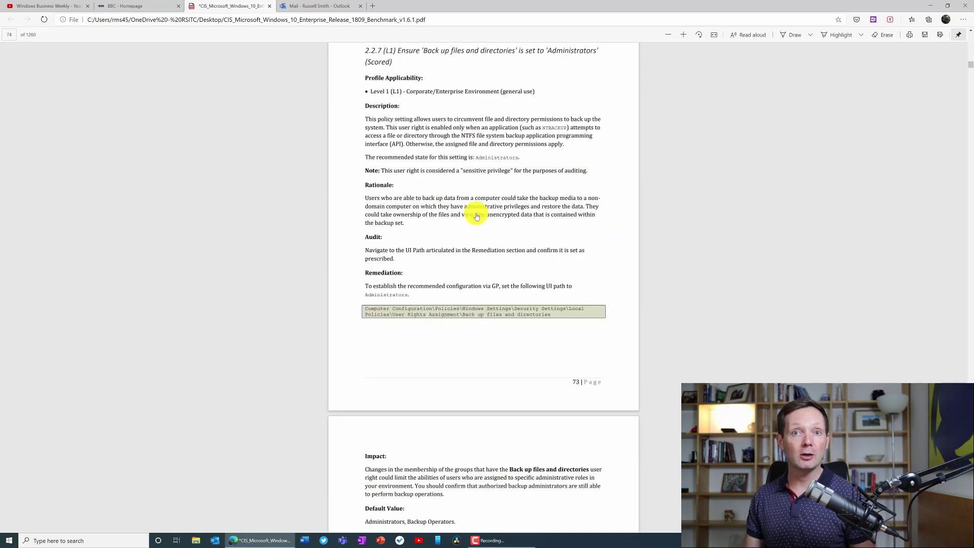